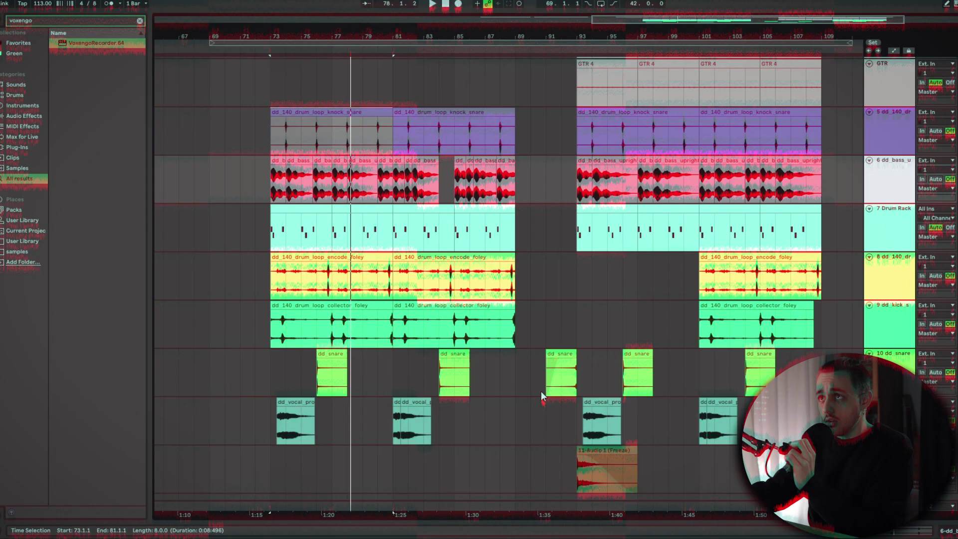
- Play the arrangement from bar 73 with the insert mark on the knock_snare drum loop track
scroll(533, 310, up, 1)
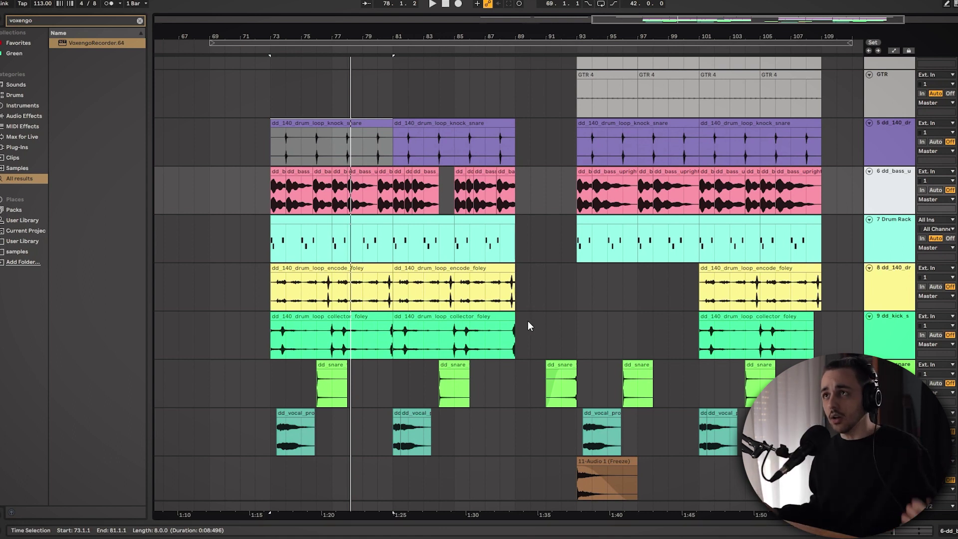
scroll(349, 160, up, 4)
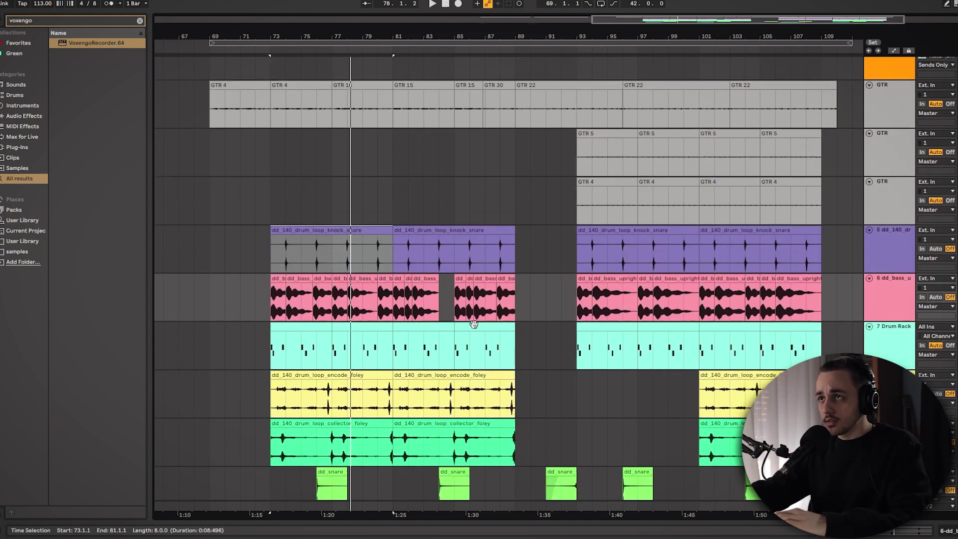
scroll(474, 324, down, 2)
click(268, 234)
key(space)
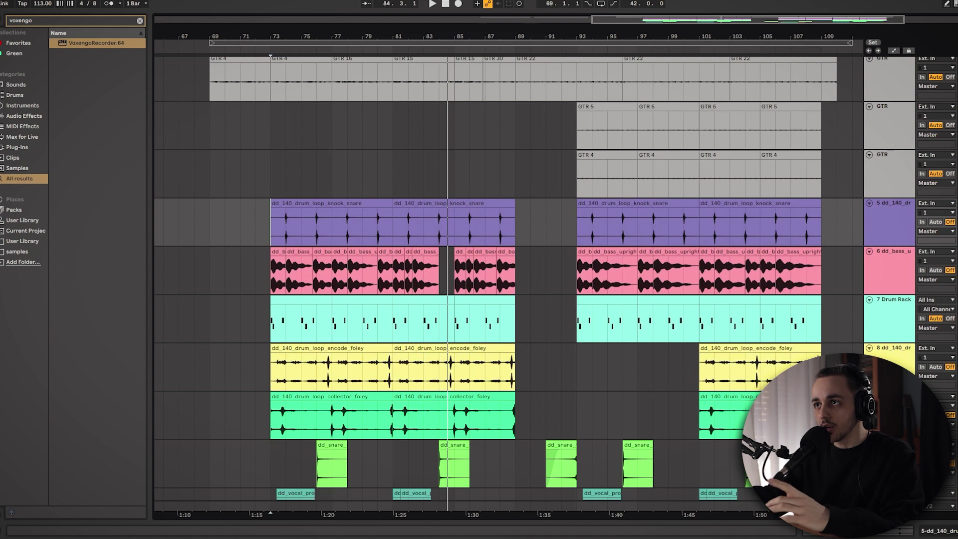
- Place the insert mark at bar 73 on the uppermost GTR track and play the arrangement from there
scroll(654, 369, down, 4)
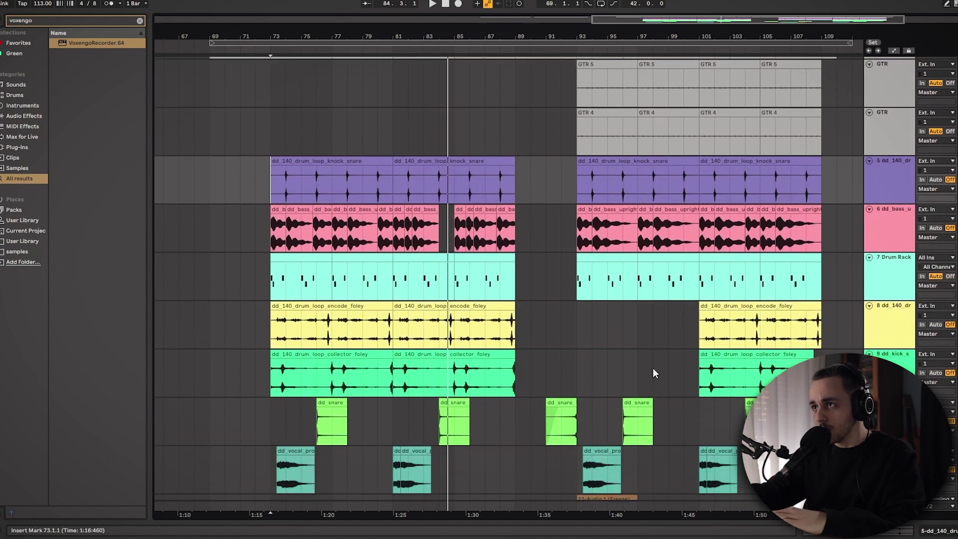
scroll(654, 369, up, 4)
scroll(654, 372, up, 2)
scroll(654, 372, down, 2)
scroll(654, 372, up, 2)
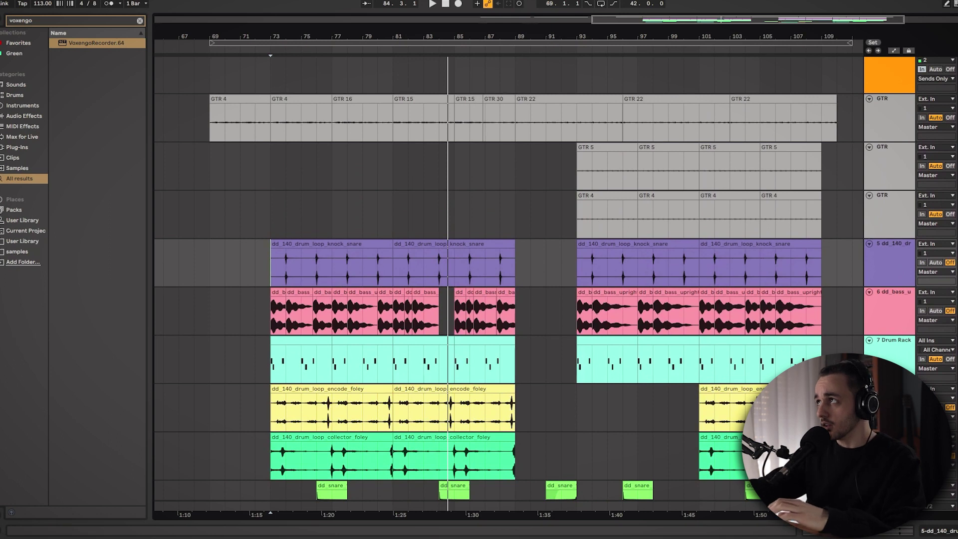
click(268, 125)
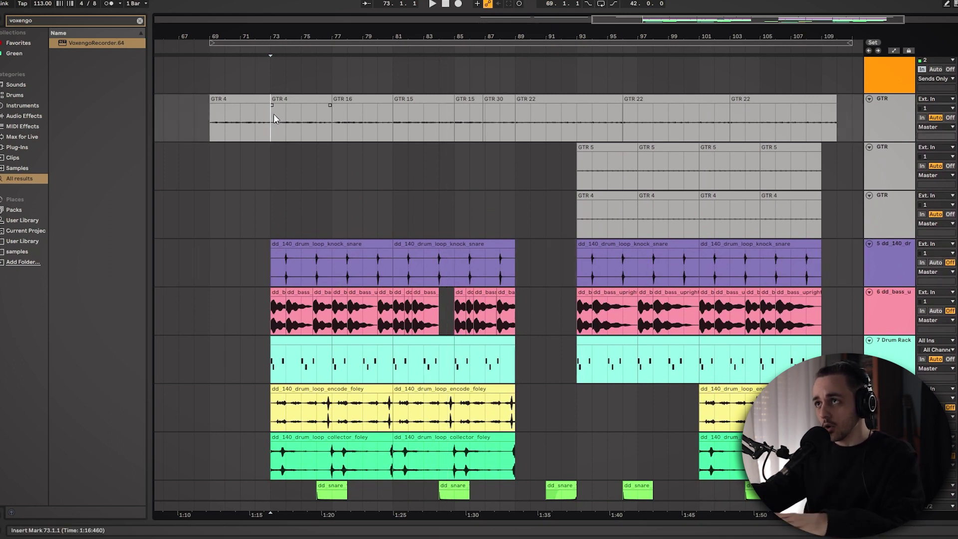
key(space)
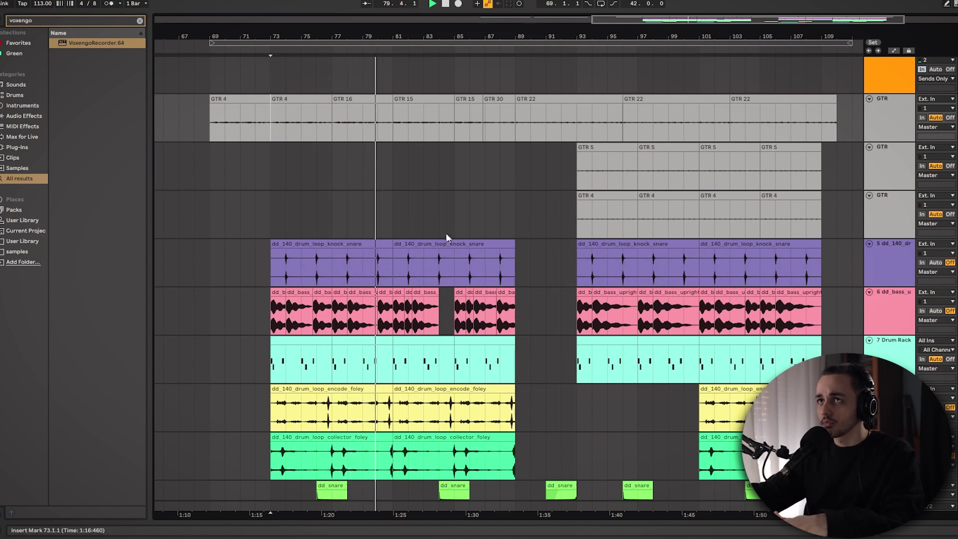
- Hide the browser and examine the arrangement's guitar, drum, bass, foley and vocal tracks
key(ctrl+alt+b)
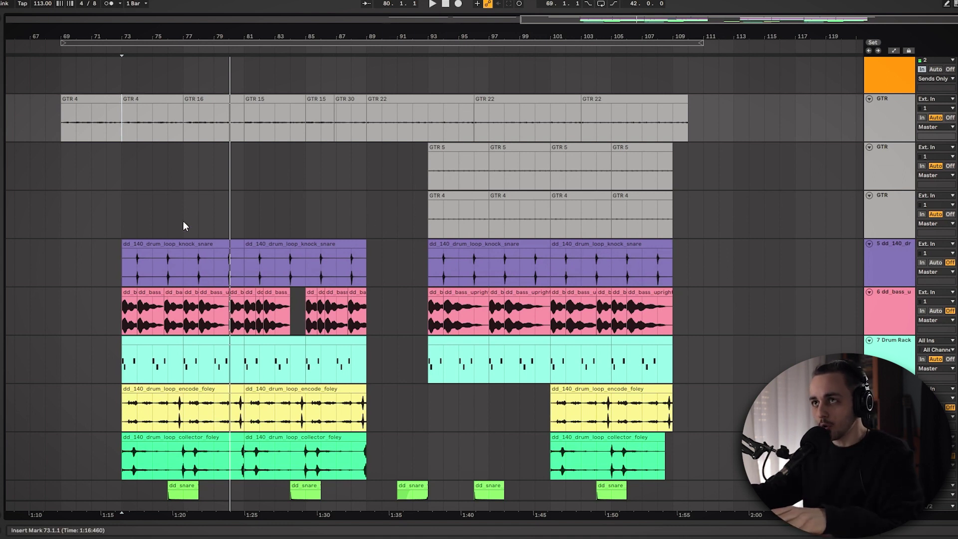
scroll(323, 215, up, 5)
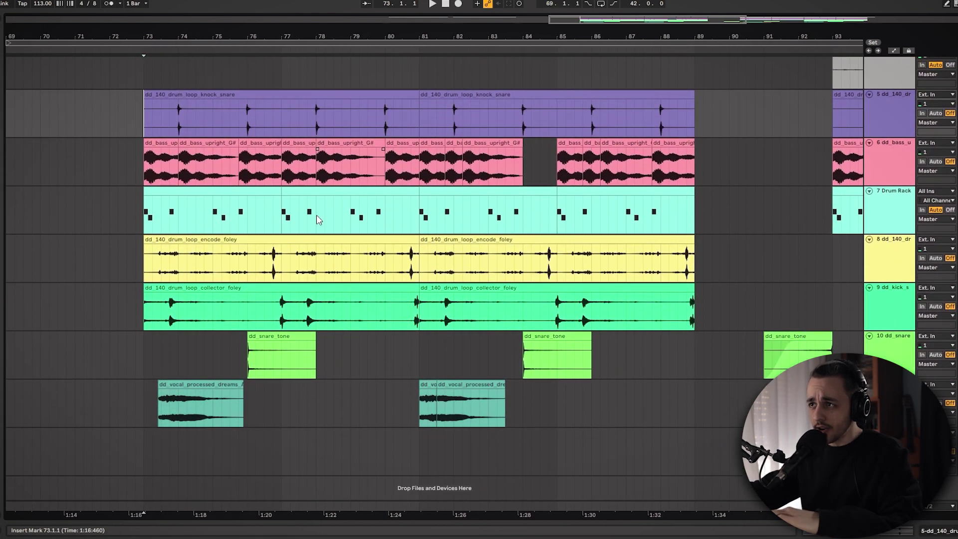
scroll(317, 215, up, 5)
scroll(317, 215, down, 3)
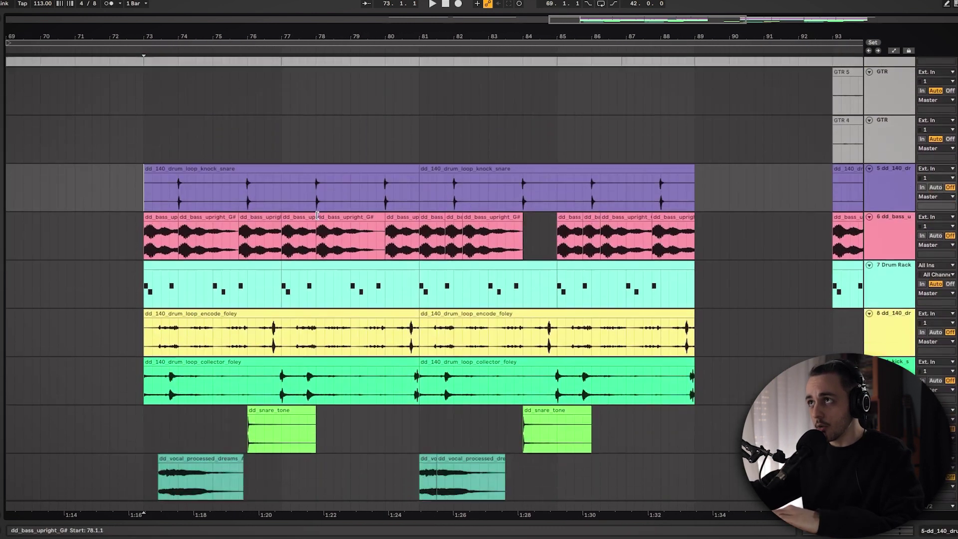
scroll(317, 215, down, 3)
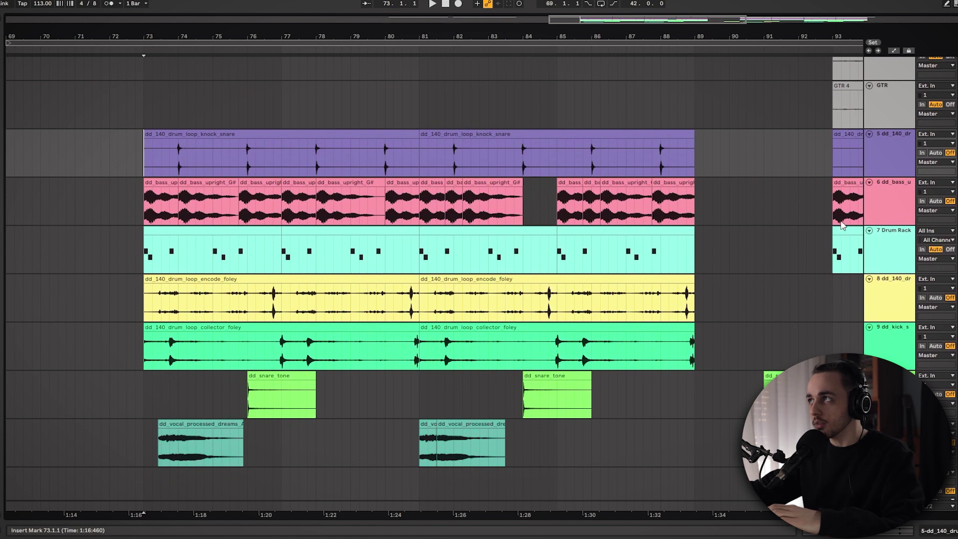
scroll(833, 250, down, 3)
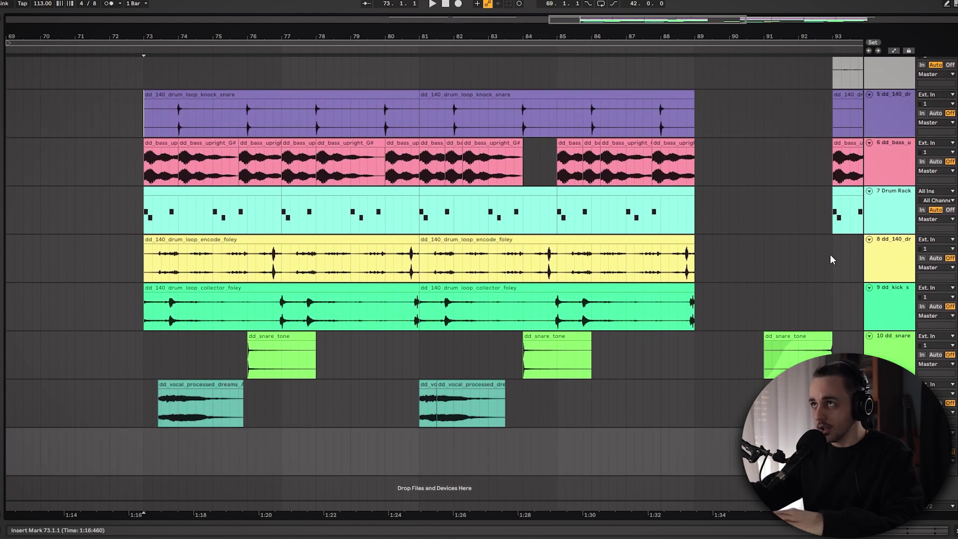
scroll(831, 255, up, 10)
key(minus)
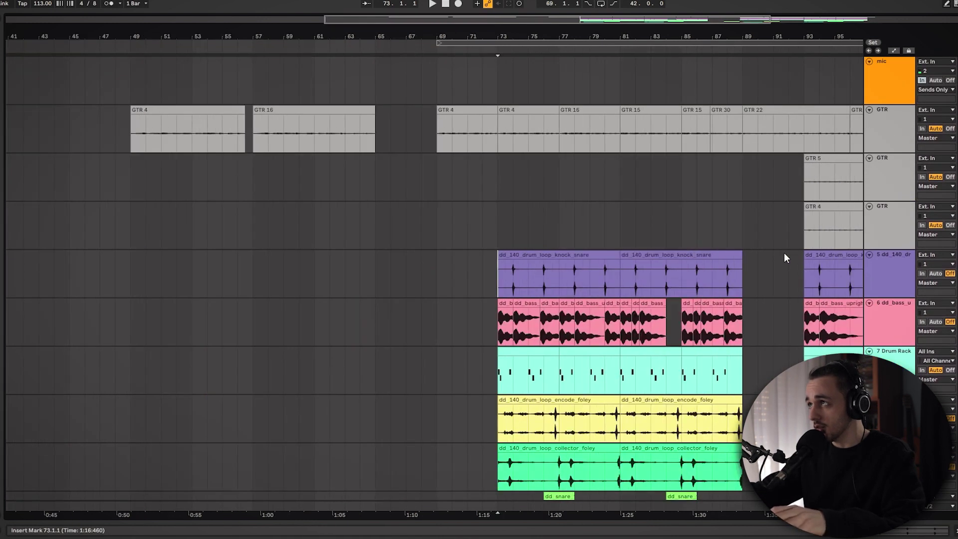
key(minus)
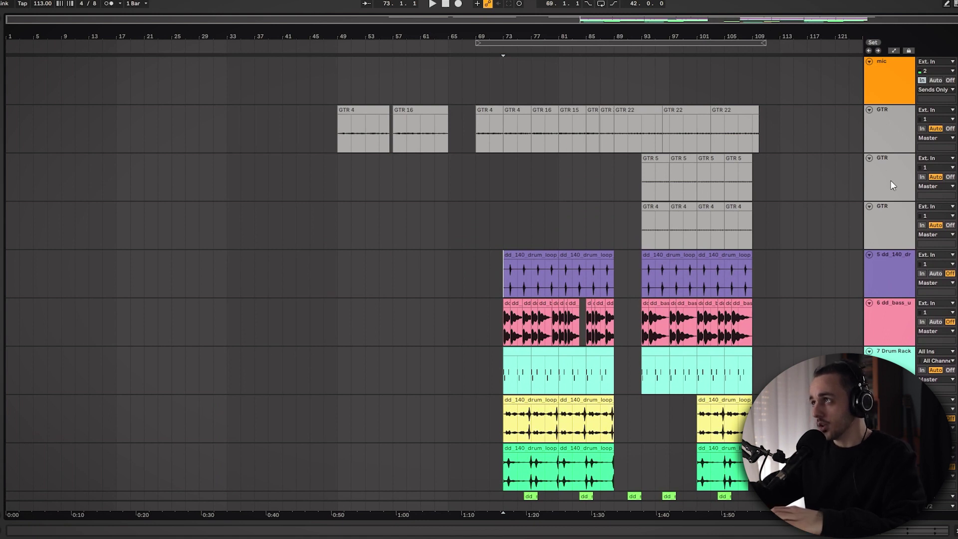
key(plus)
scroll(486, 283, right, 3)
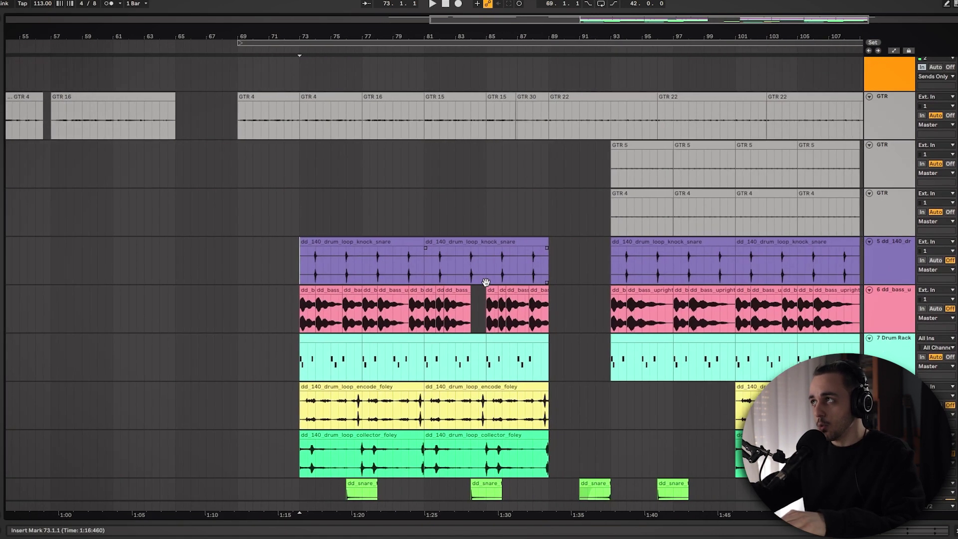
scroll(733, 191, down, 5)
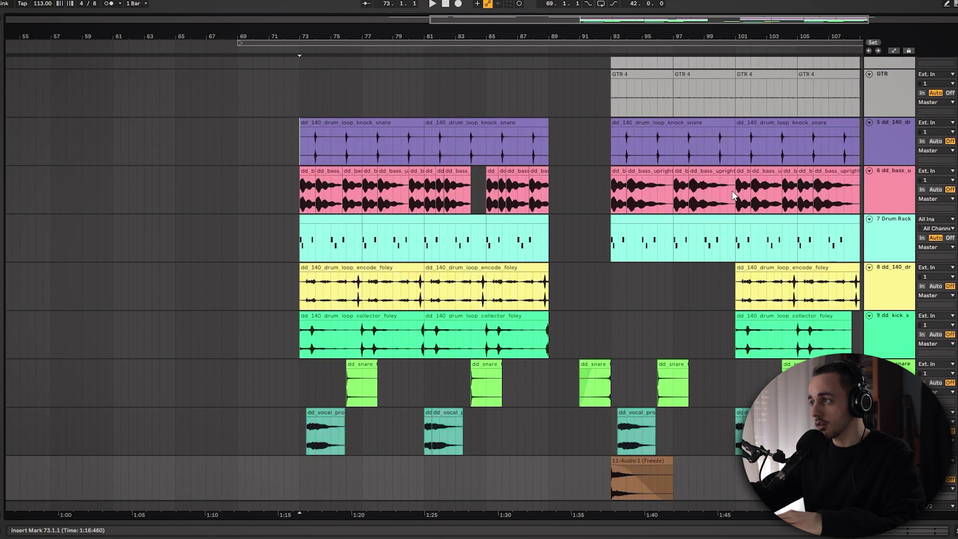
- Play the first Drum Rack clip from bar 73 and show the Drum Rack track's devices
scroll(941, 226, up, 1)
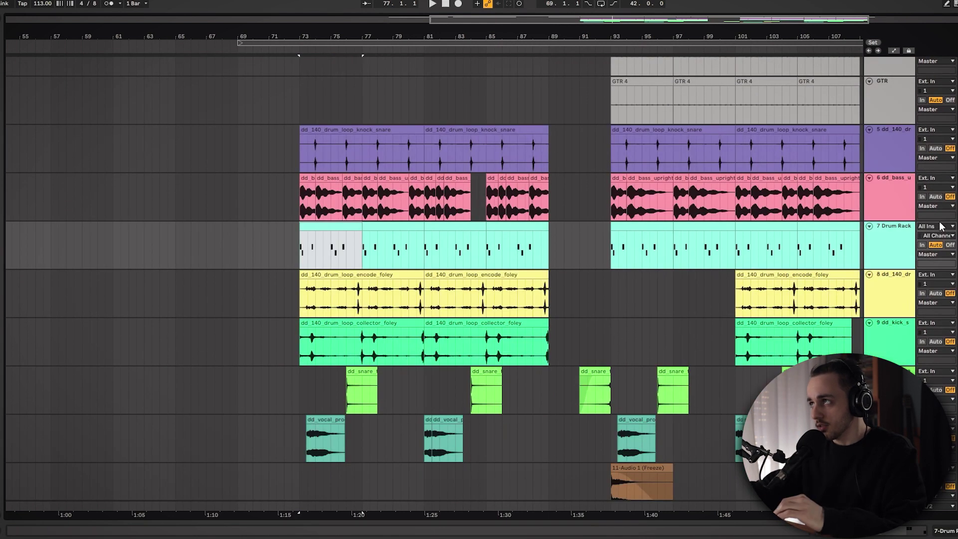
click(898, 245)
key(space)
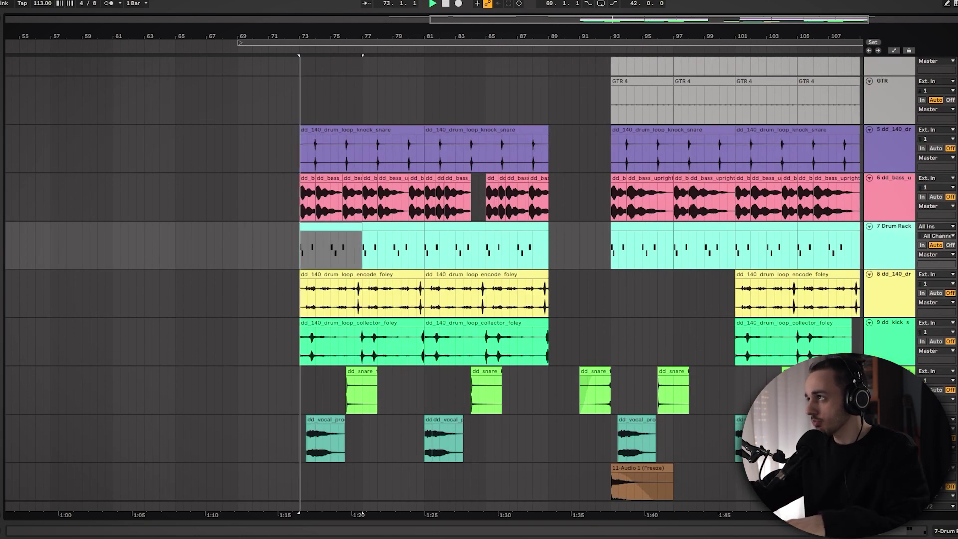
double_click(888, 244)
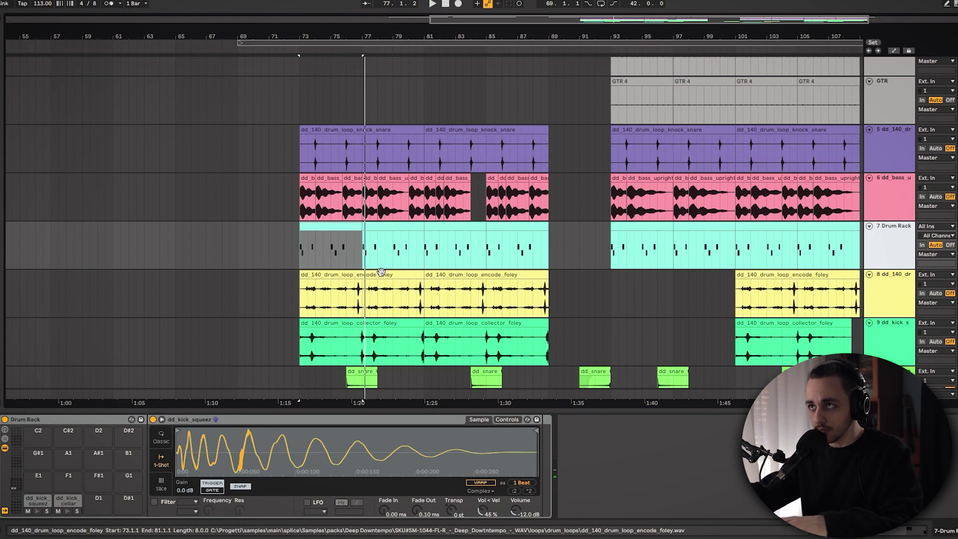
- Audition the dd_kick_squeez pad of the Drum Rack
ctrl+scroll(342, 244, up, 3)
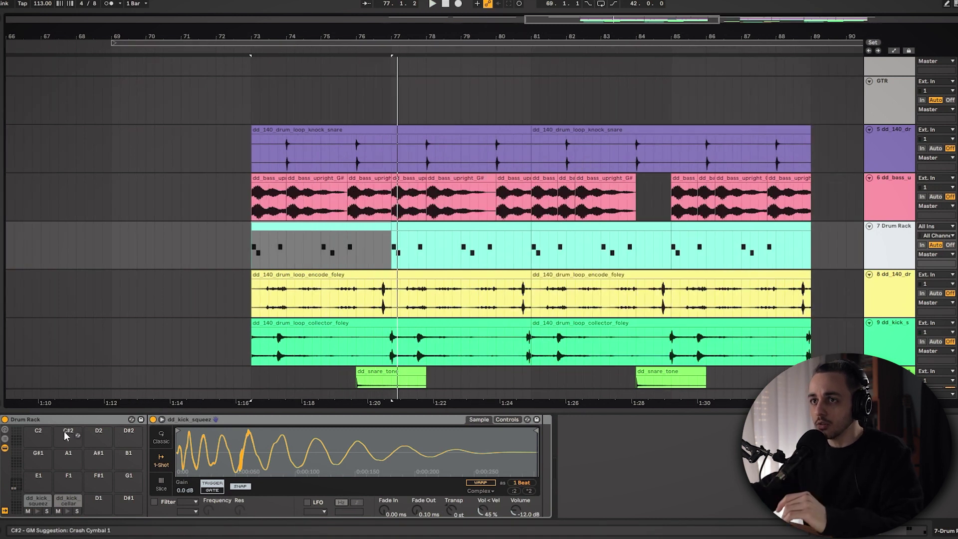
click(38, 512)
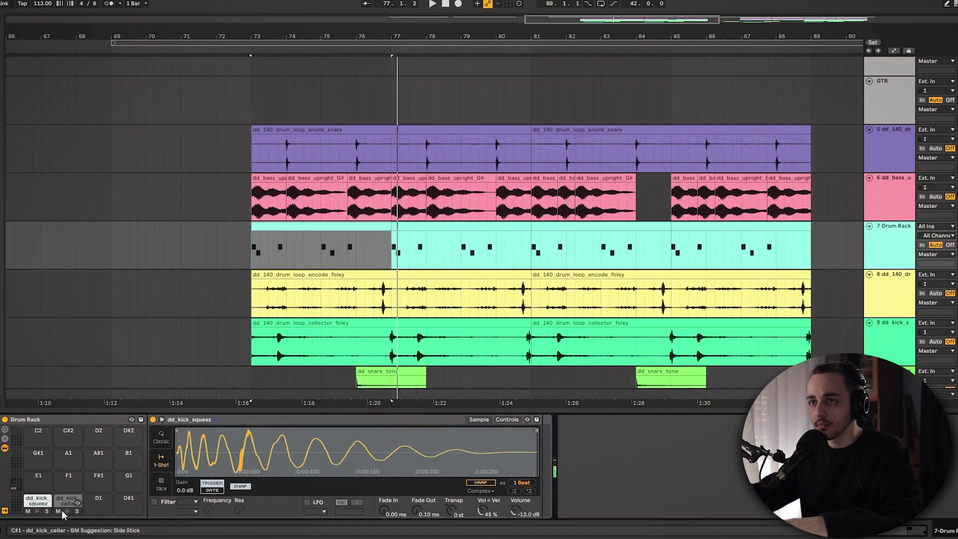
click(38, 511)
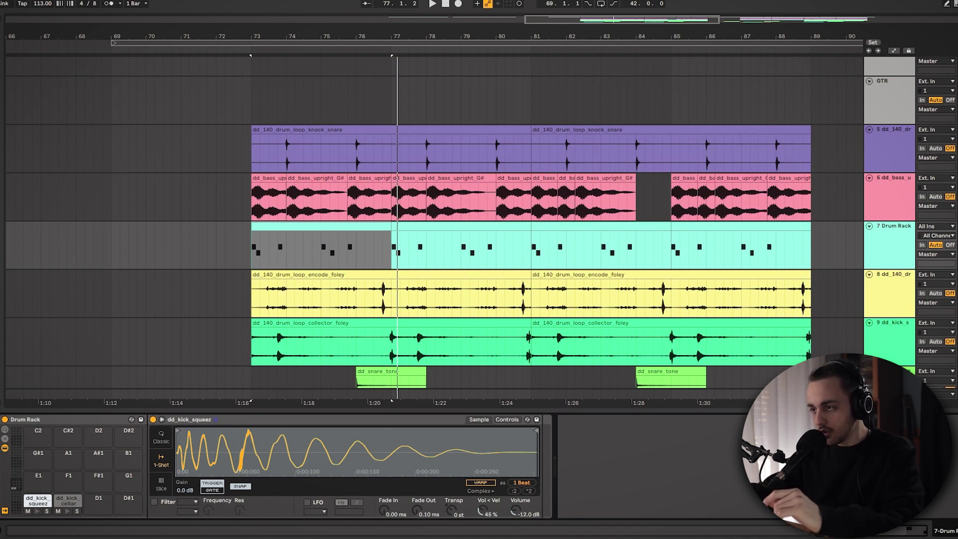
- Switch to Splice to view the Deep Downtempo pack, and return to audition the Drum Rack's dd_kick_cellar pad
key(alt+Tab)
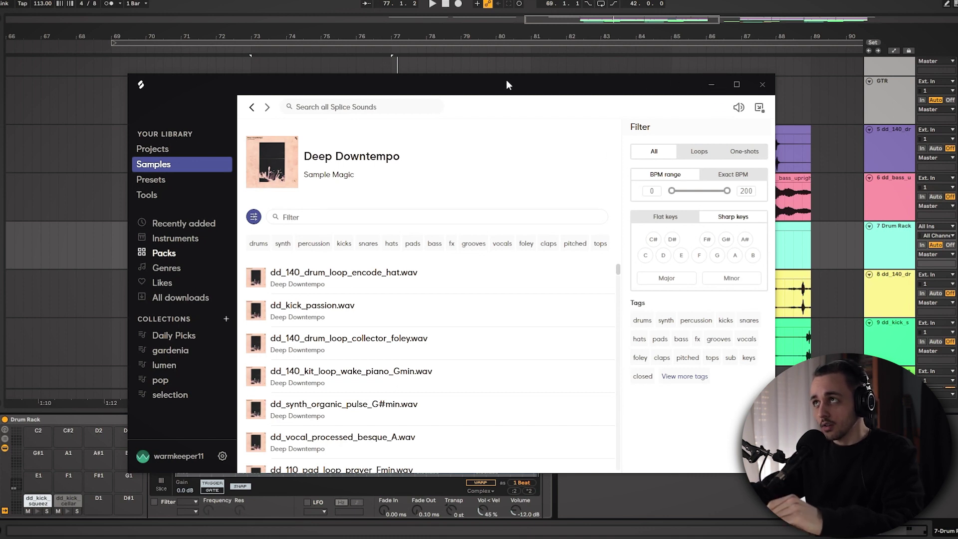
drag(489, 82, 957, 324)
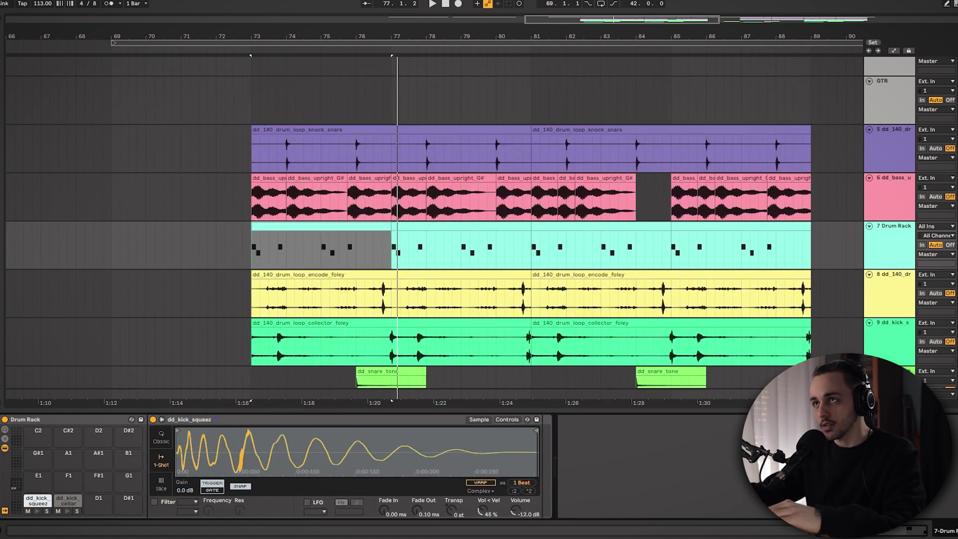
click(64, 505)
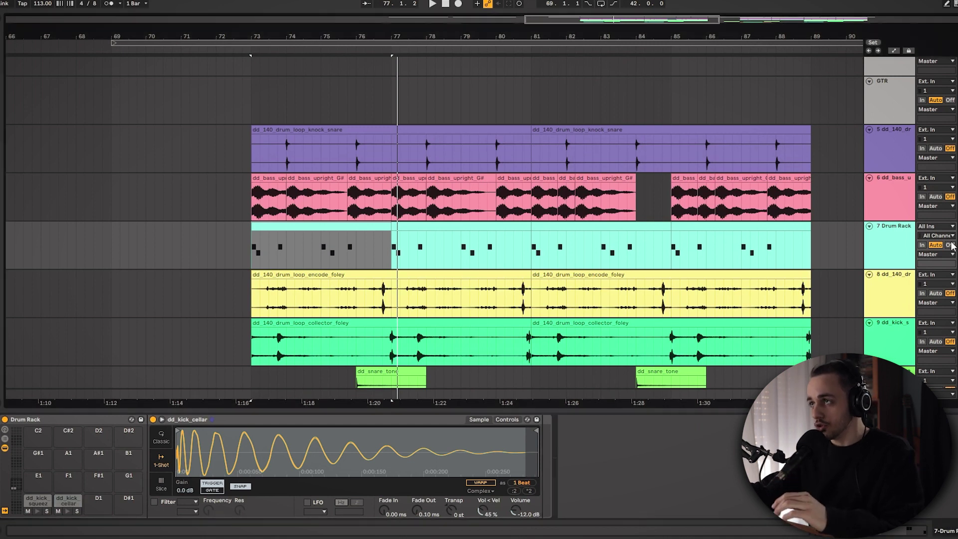
- Play the first dd_140_drum_loop_knock_snare clip from bar 73 and inspect its hits up close
scroll(322, 215, down, 2)
scroll(322, 216, up, 3)
click(327, 185)
key(space)
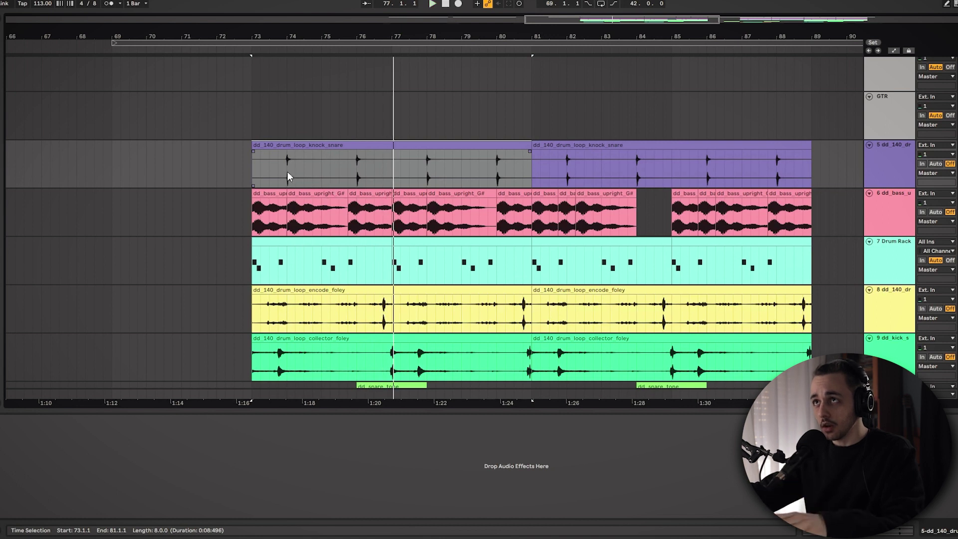
key(z)
click(274, 167)
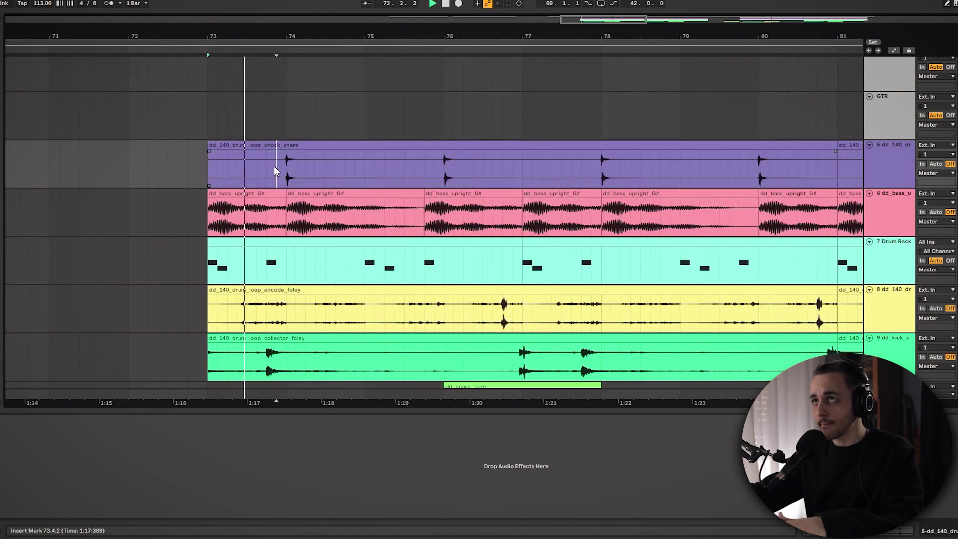
key(x)
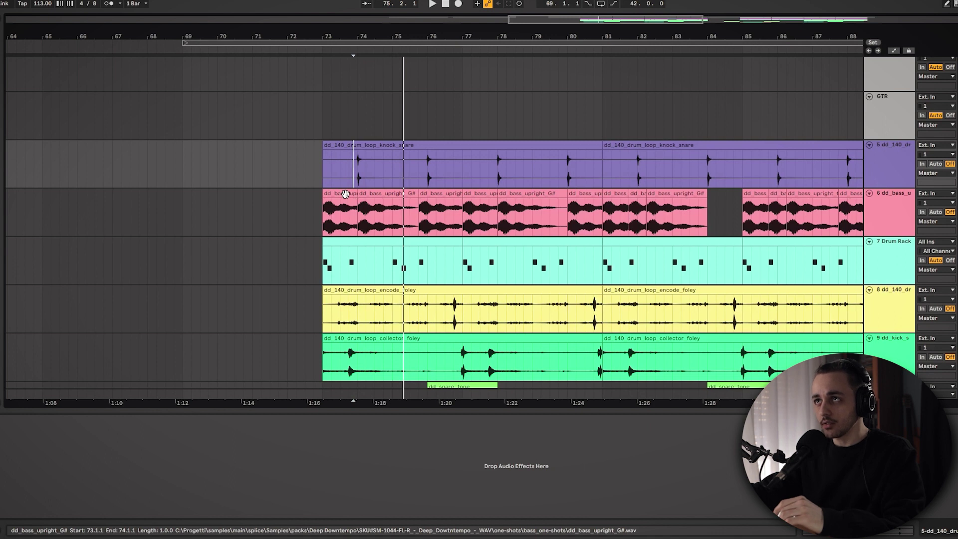
- Play the first dd_140_drum_loop_encode_foley clip from bar 73 with its Gate active
scroll(346, 194, down, 3)
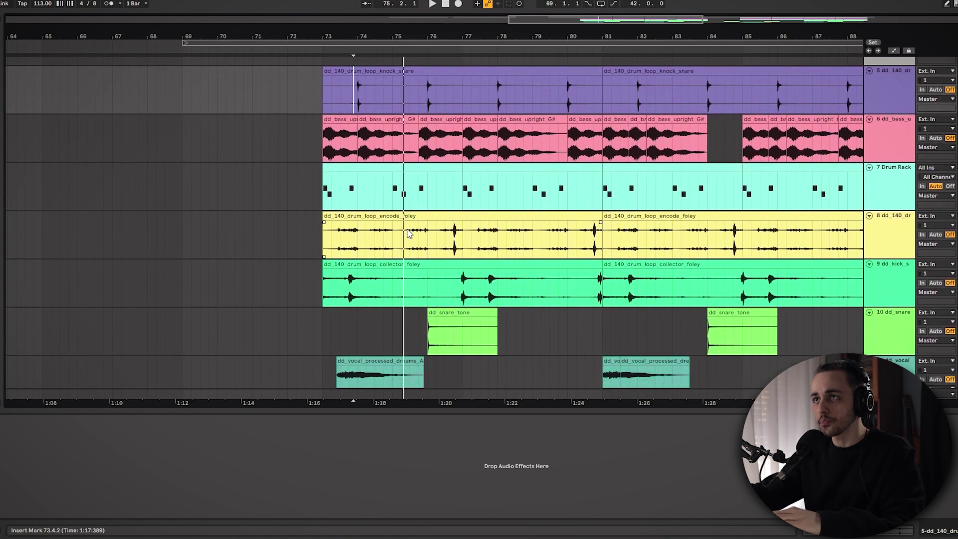
click(381, 219)
key(space)
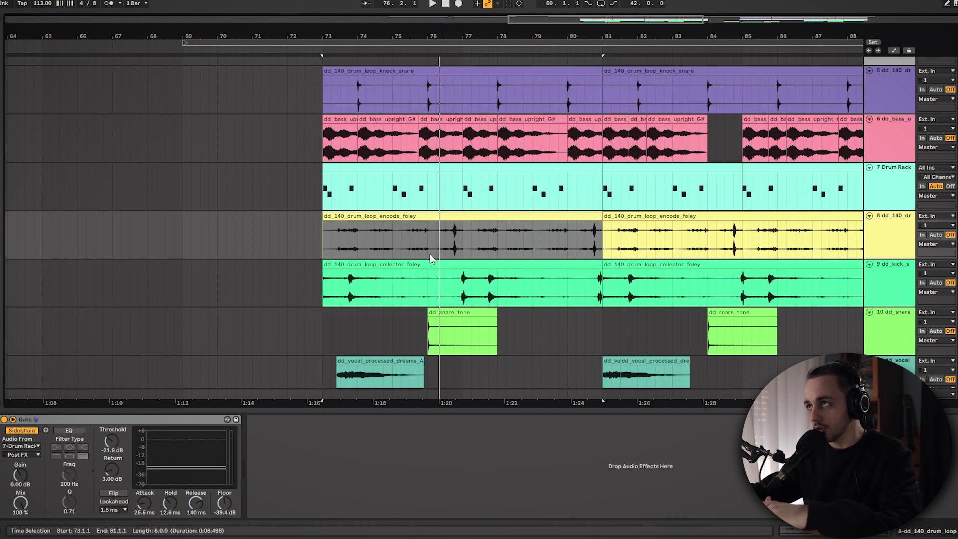
- Play the encode_foley loop with its Gate bypassed, and turn the Gate back on
click(4, 420)
key(space)
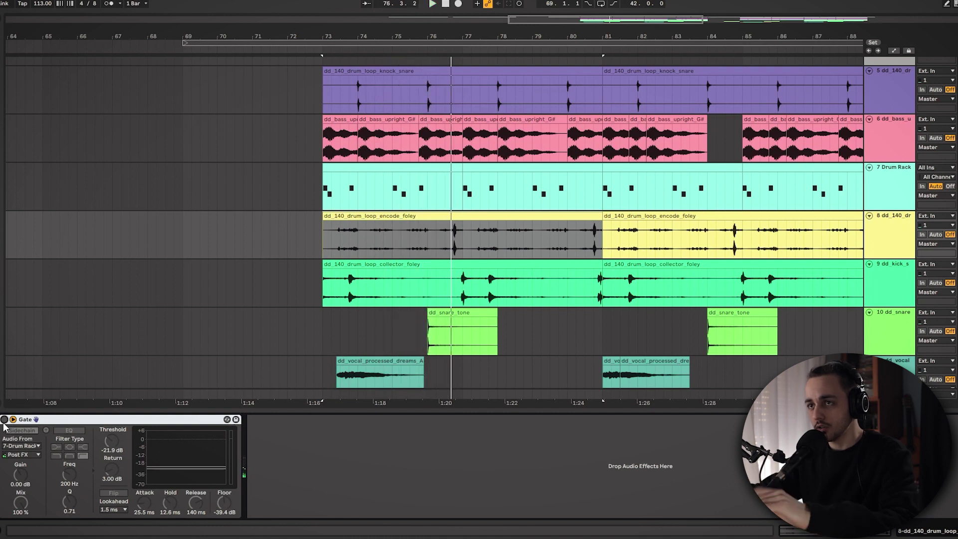
click(4, 420)
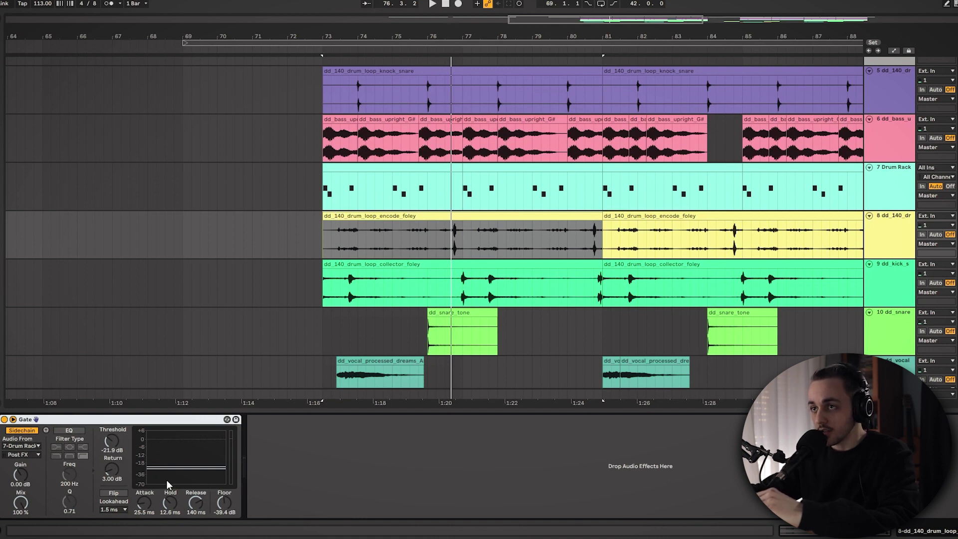
- Show the Drum Rack track's devices, and return to the sidechained Gate on the encode_foley track
scroll(315, 396, up, 2)
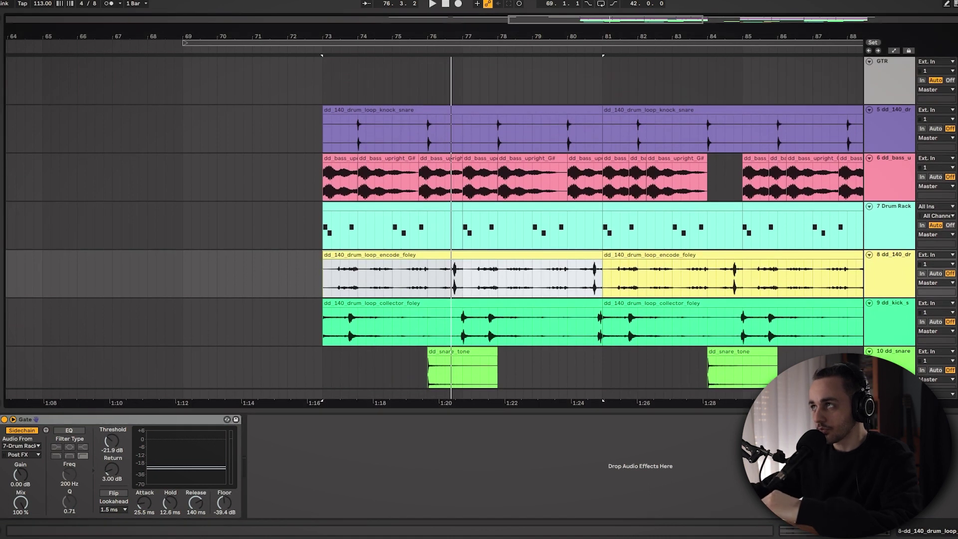
click(884, 229)
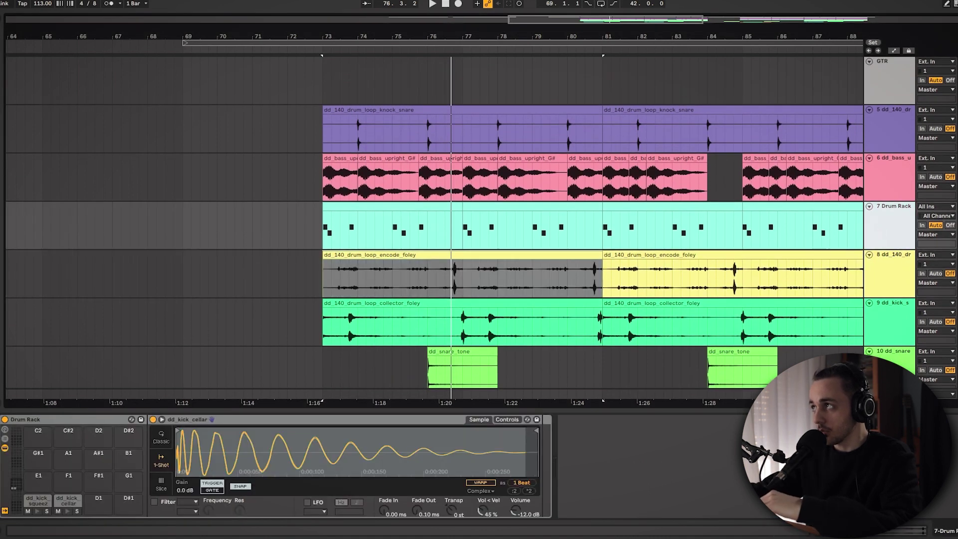
click(887, 279)
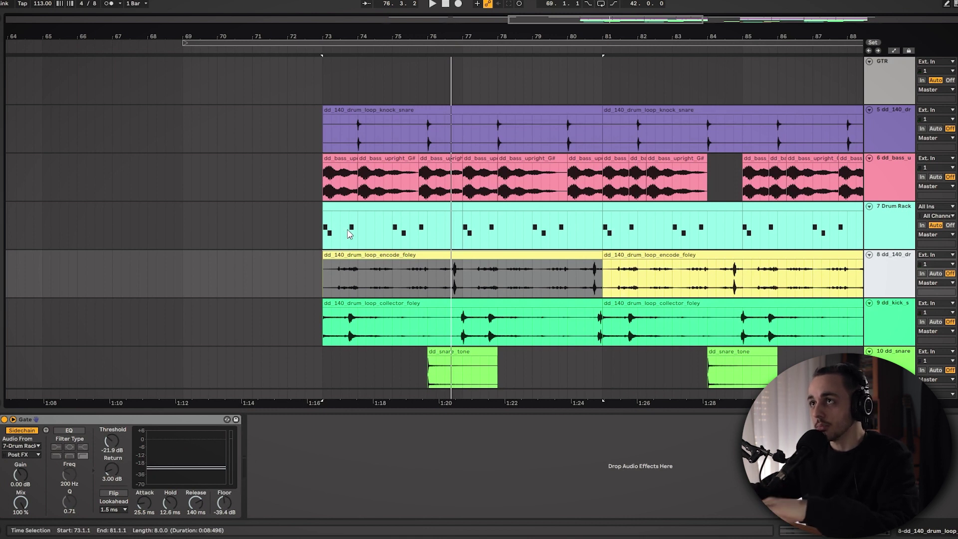
- Play the first dd_140_drum_loop_encode_foley clip from bar 73 with its Gate on
click(352, 261)
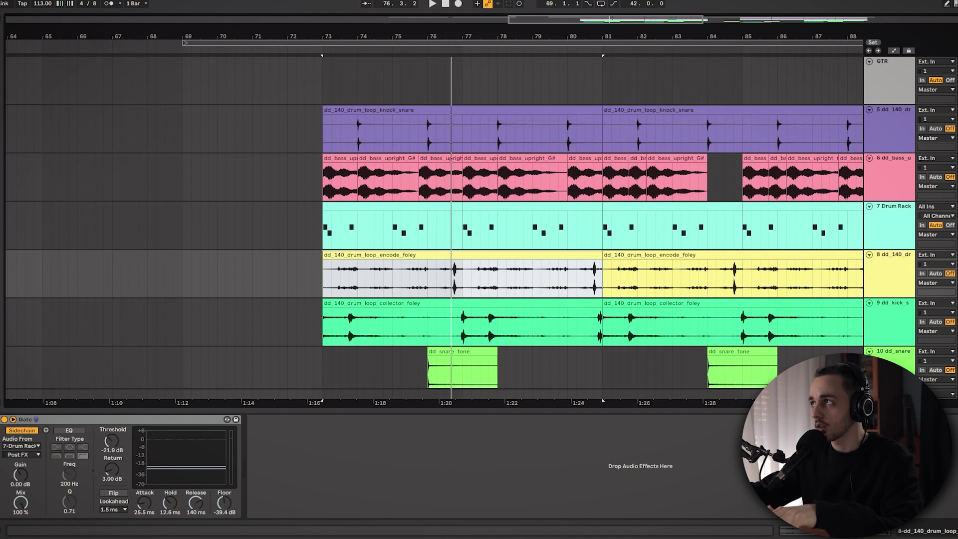
key(space)
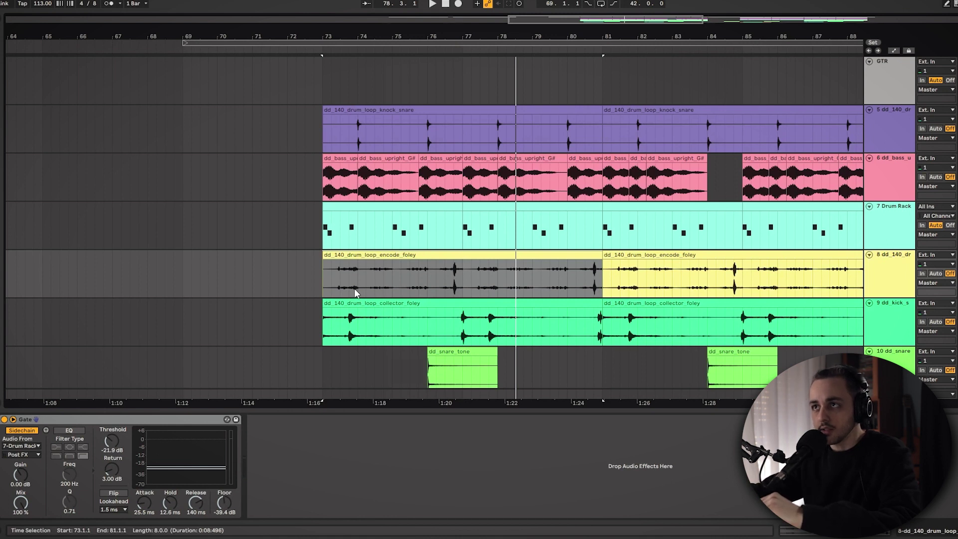
click(385, 255)
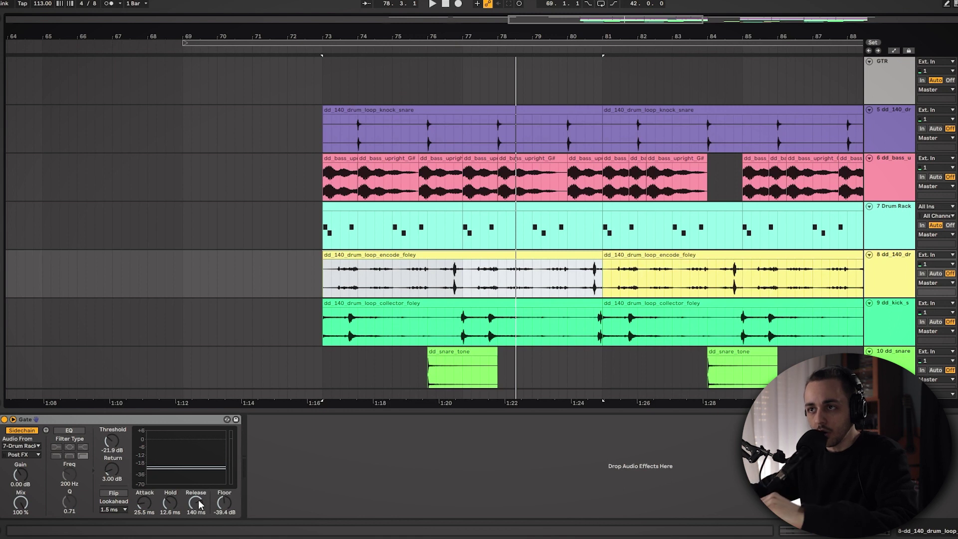
key(space)
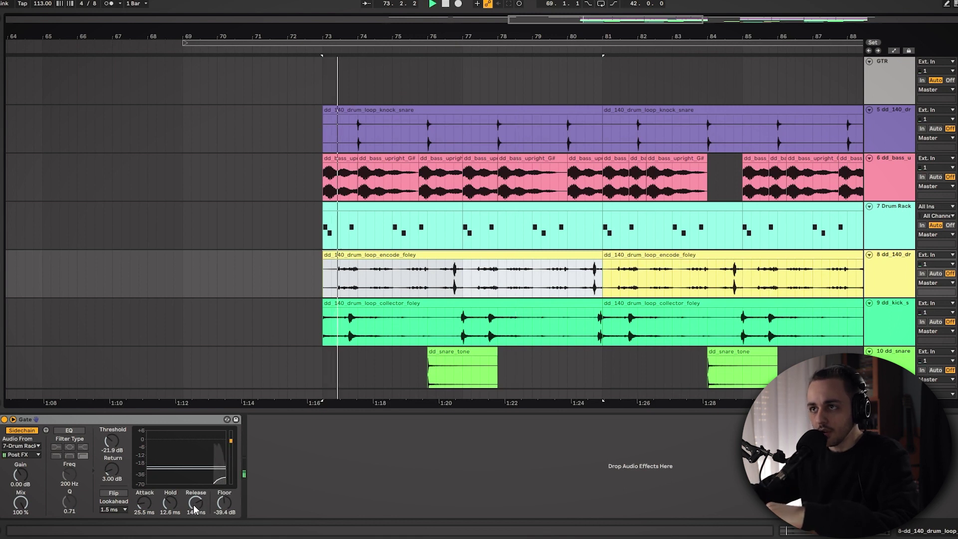
- Shorten the encode_foley Gate's Release to 3.11 ms and then 2.86 ms, playing the clip from bar 73 after each change
drag(207, 509, 208, 534)
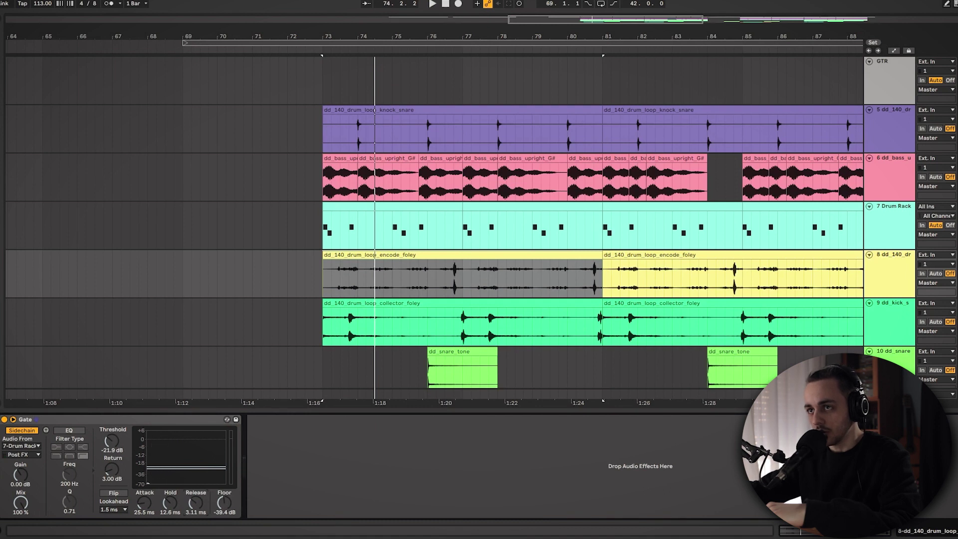
key(space)
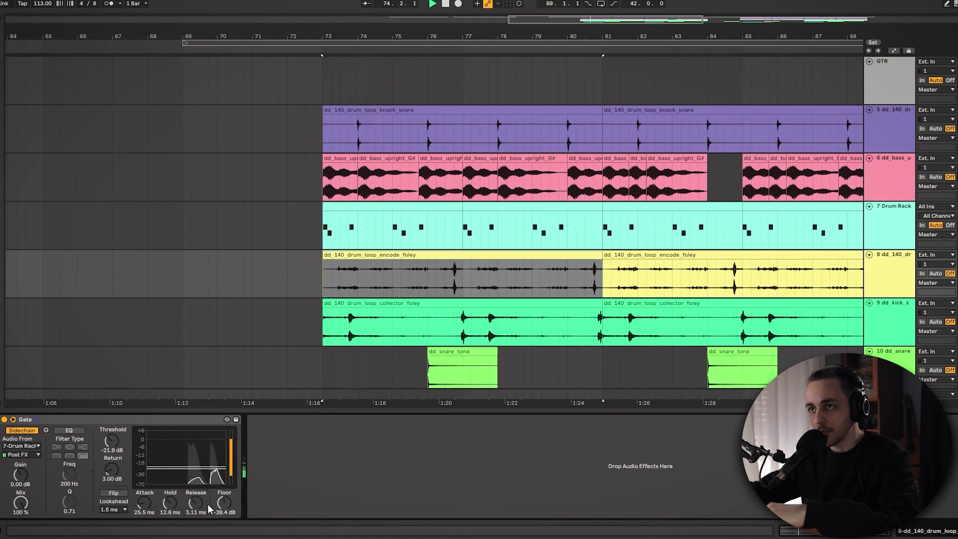
key(space)
drag(196, 504, 196, 506)
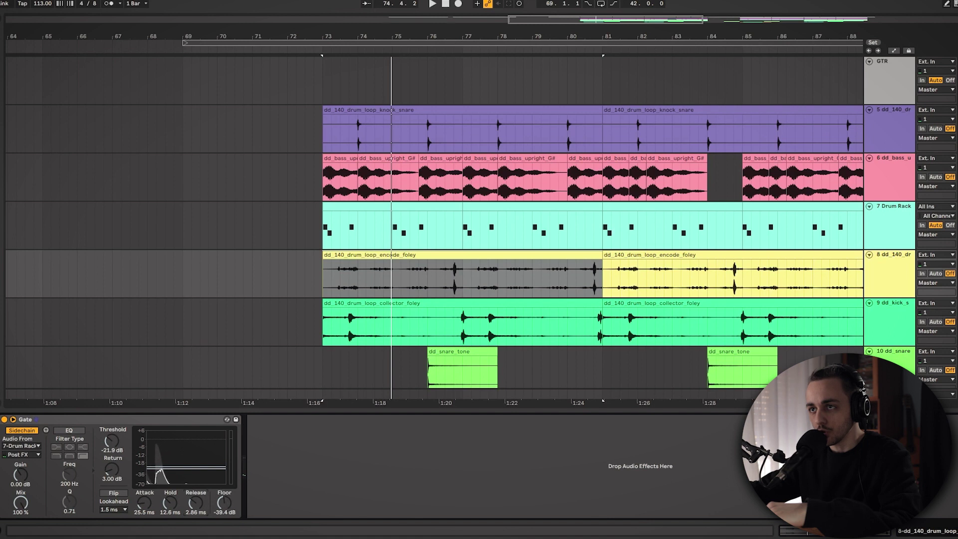
key(space)
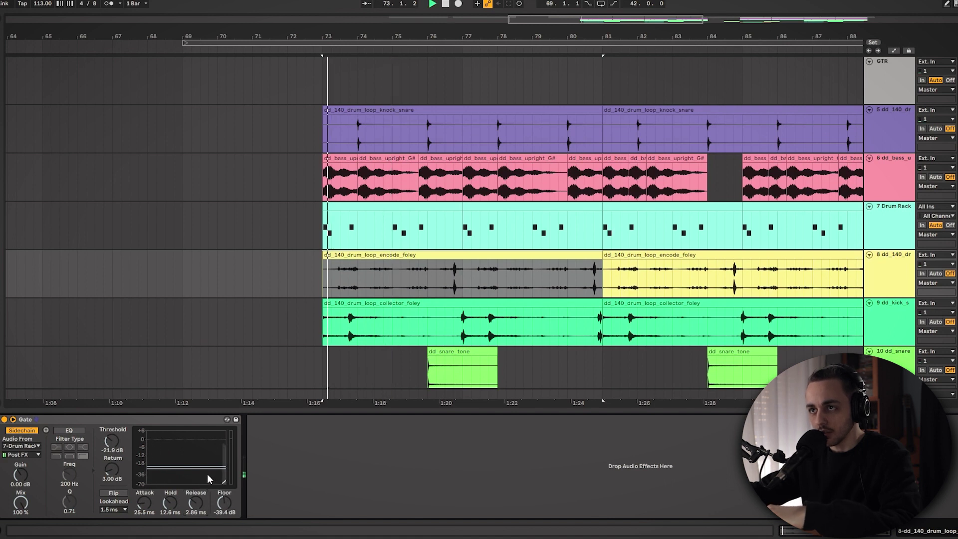
- Lengthen the encode_foley Gate's Release to 329 ms, play the clip from bar 73, and compare it with the Gate bypassed
drag(194, 508, 194, 474)
key(space)
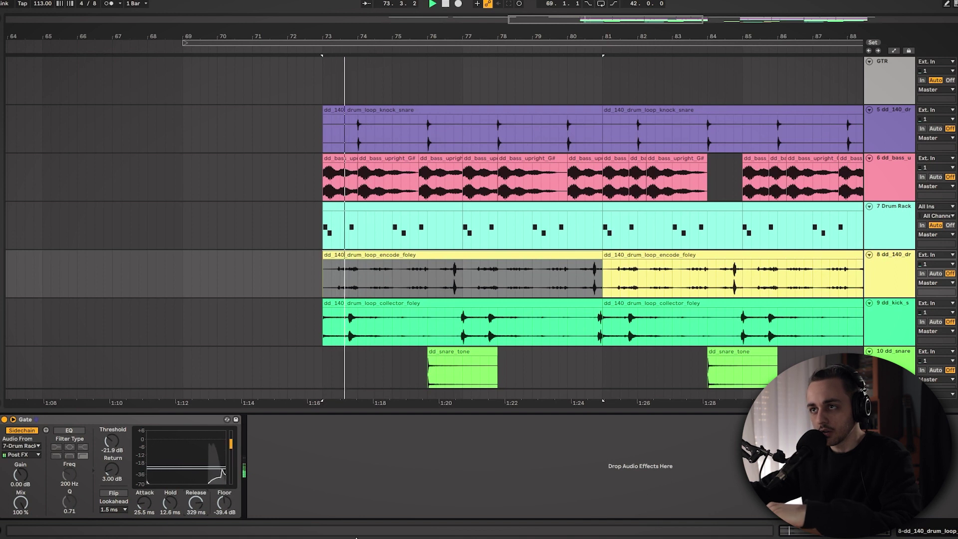
key(space)
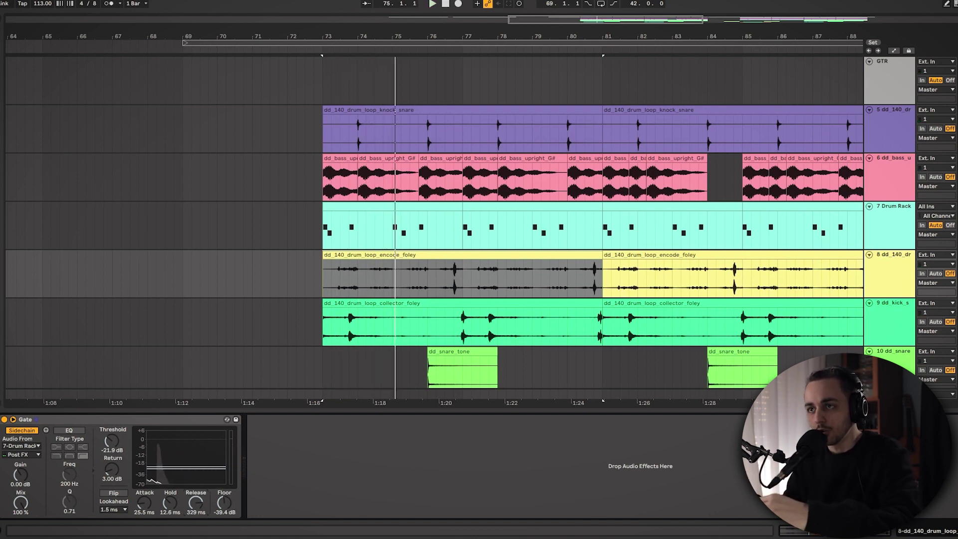
click(4, 420)
key(space)
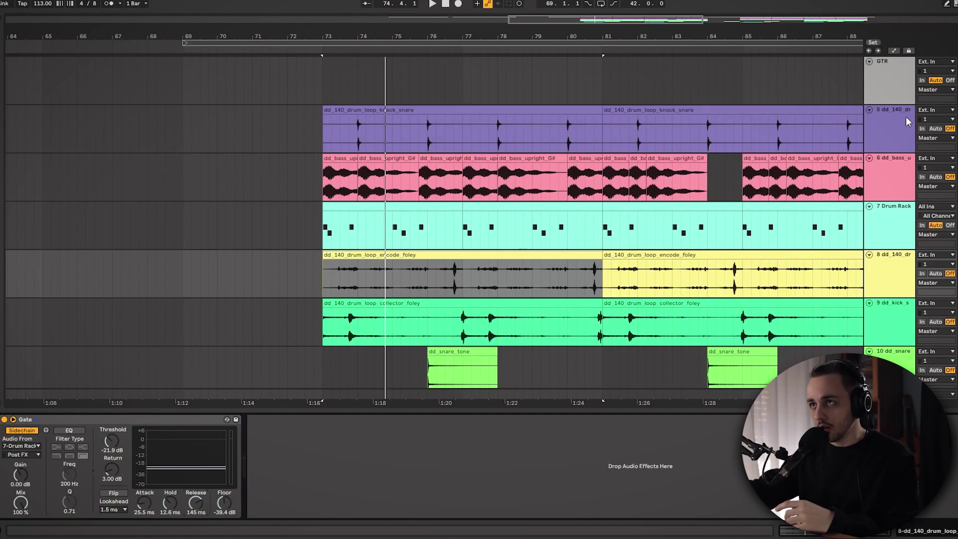
- Play the first dd_140_drum_loop_collector_foley clip from bar 73 with its flipped, sidechained Gate on
click(594, 285)
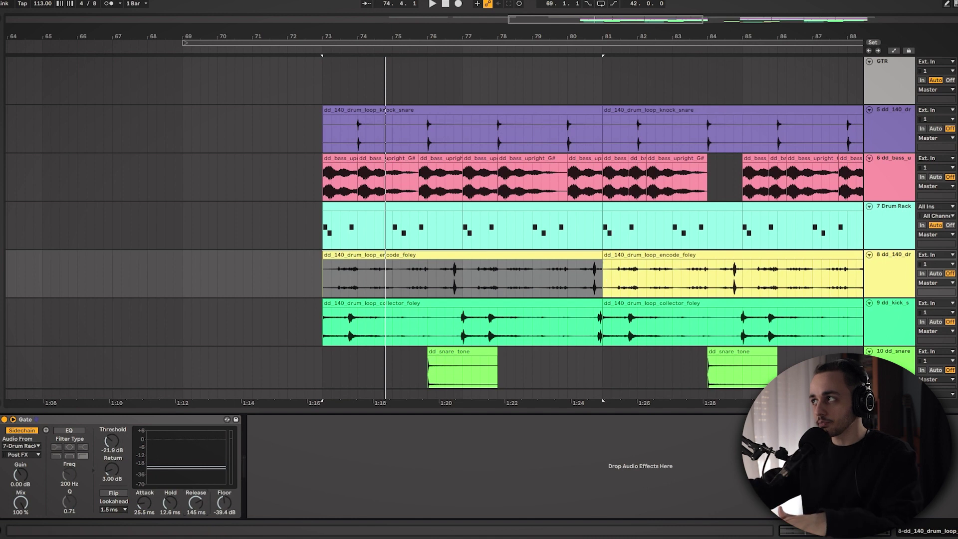
click(349, 303)
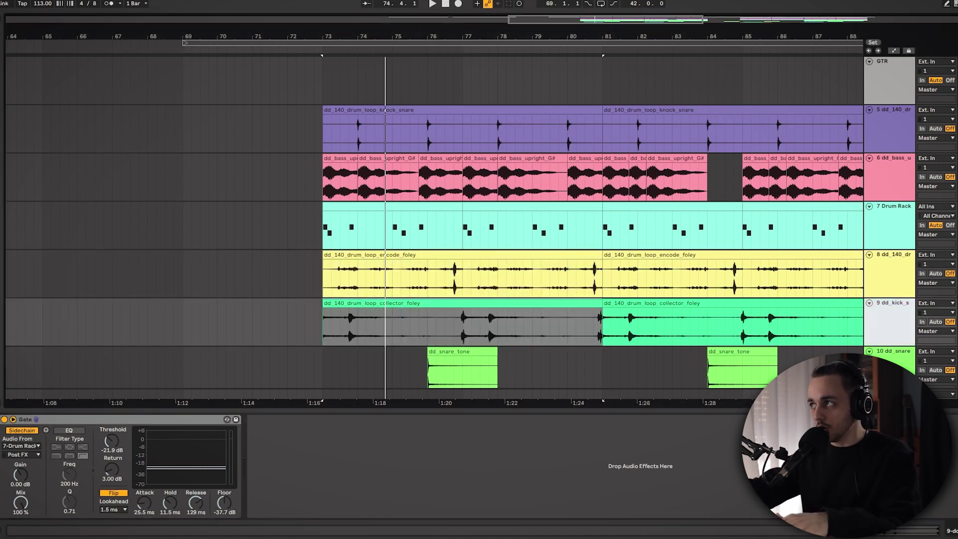
key(space)
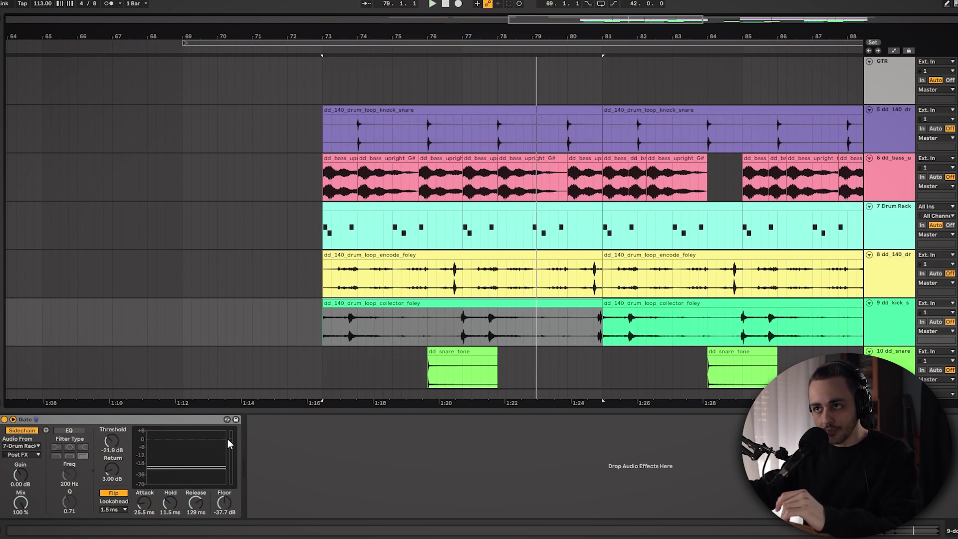
- Play the collector_foley clip from bar 73 with its Gate bypassed, and turn the Gate back on
click(4, 420)
key(space)
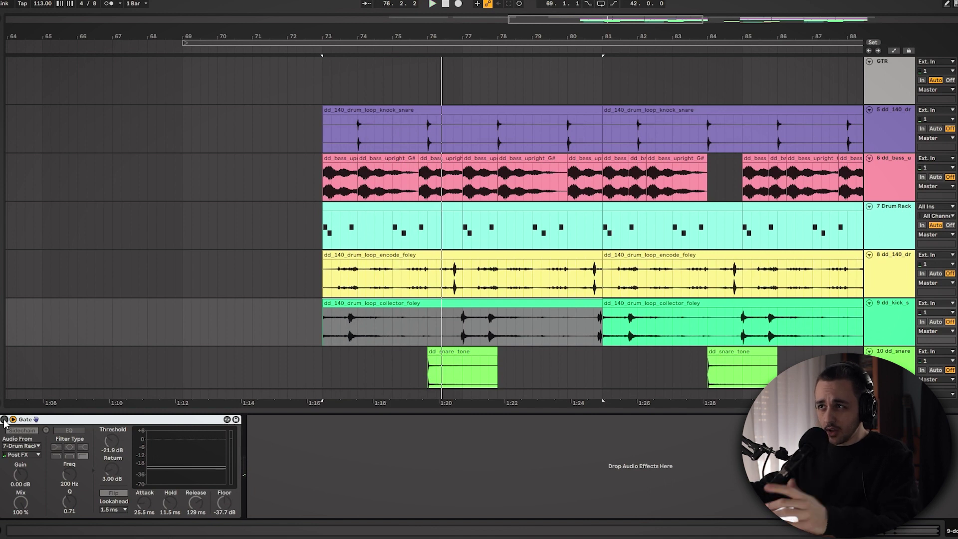
click(4, 420)
- Play the first dd_snare_tone clip from bar 76
click(514, 327)
drag(513, 327, 464, 314)
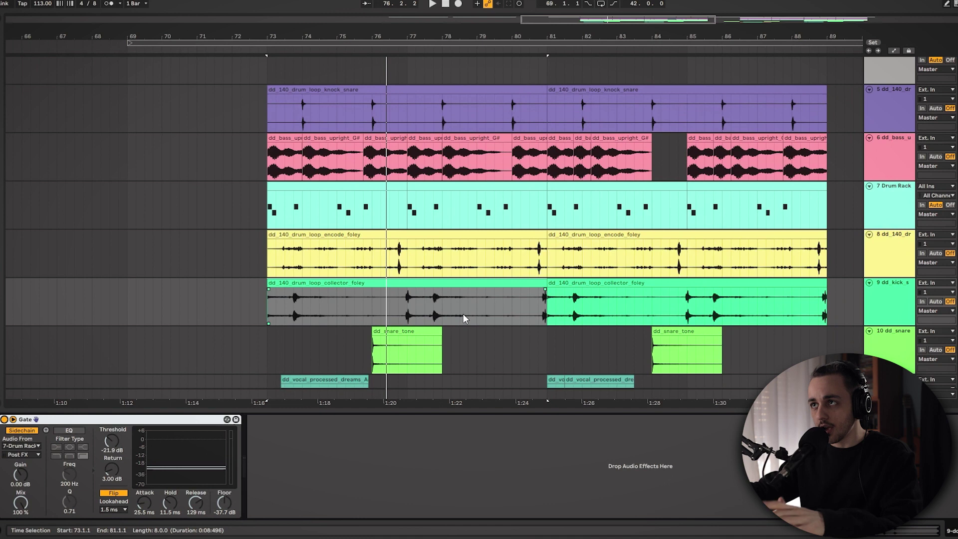
click(399, 332)
scroll(399, 331, down, 1)
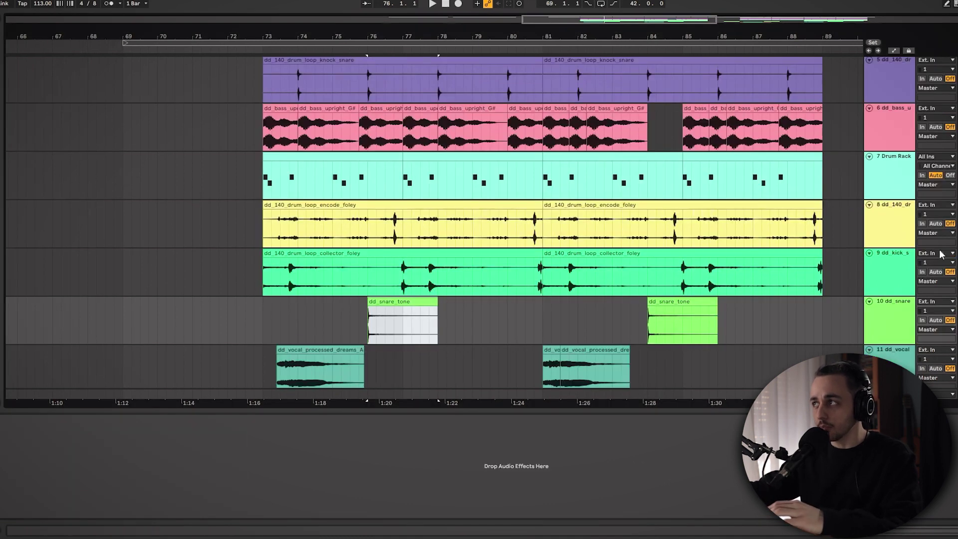
click(388, 319)
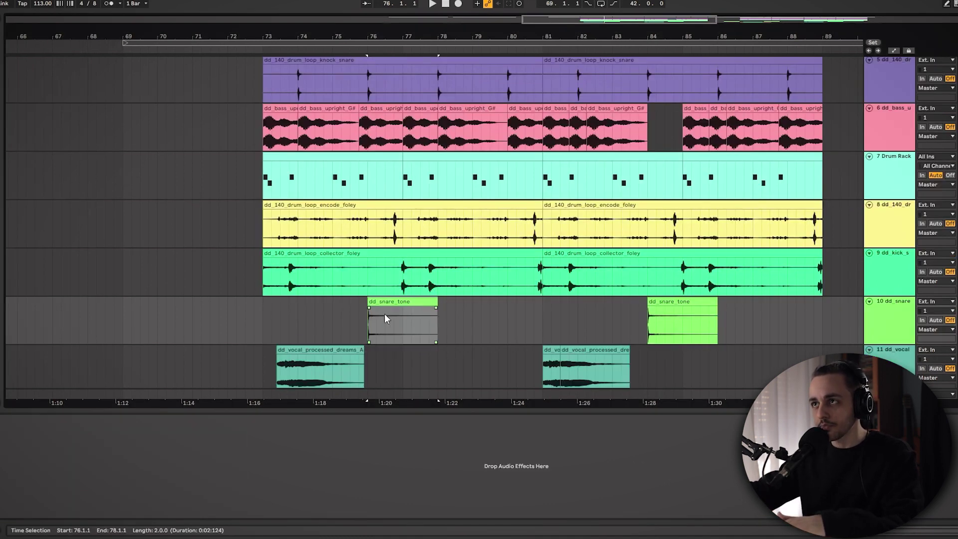
click(388, 305)
key(space)
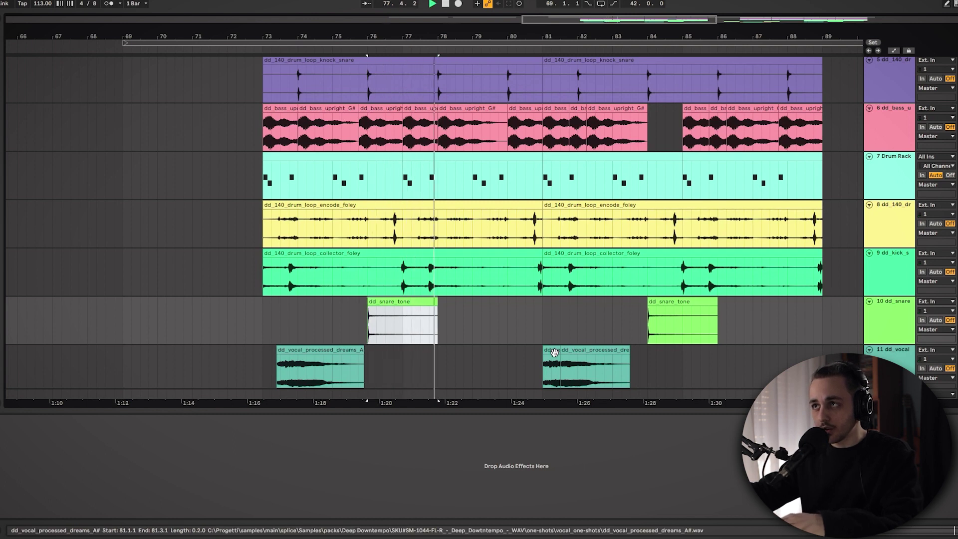
scroll(487, 281, down, 3)
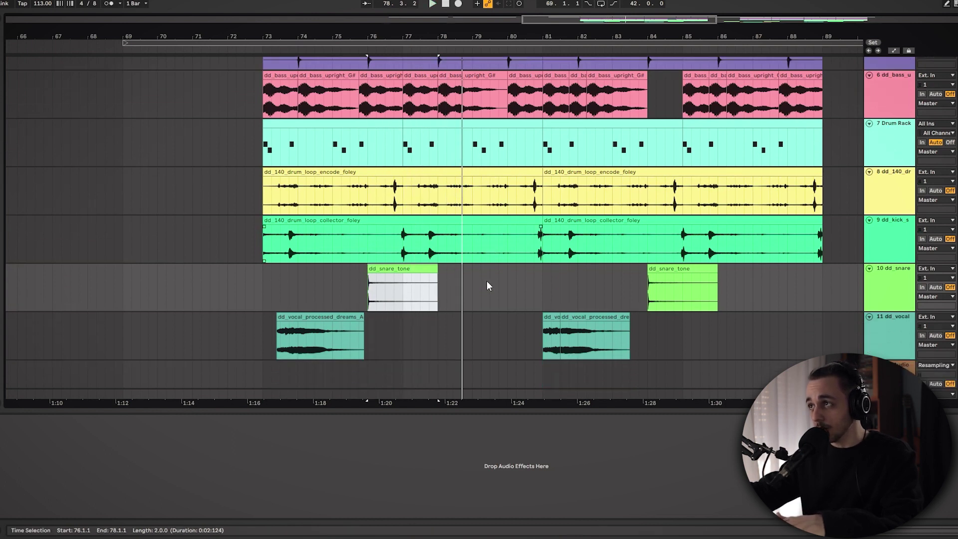
- Set the playback start at bar 81 and move the knock_snare track below the bass track, directly above the Drum Rack
click(894, 292)
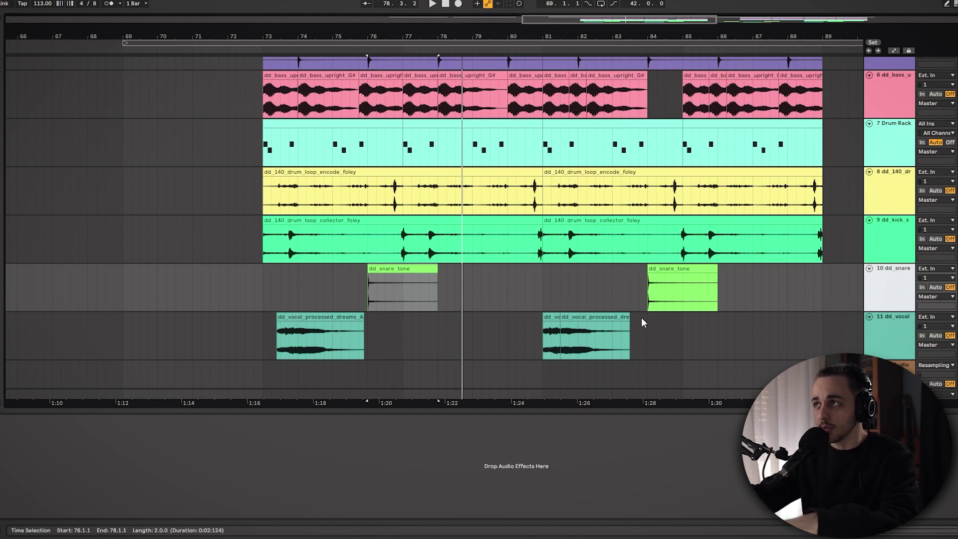
click(543, 284)
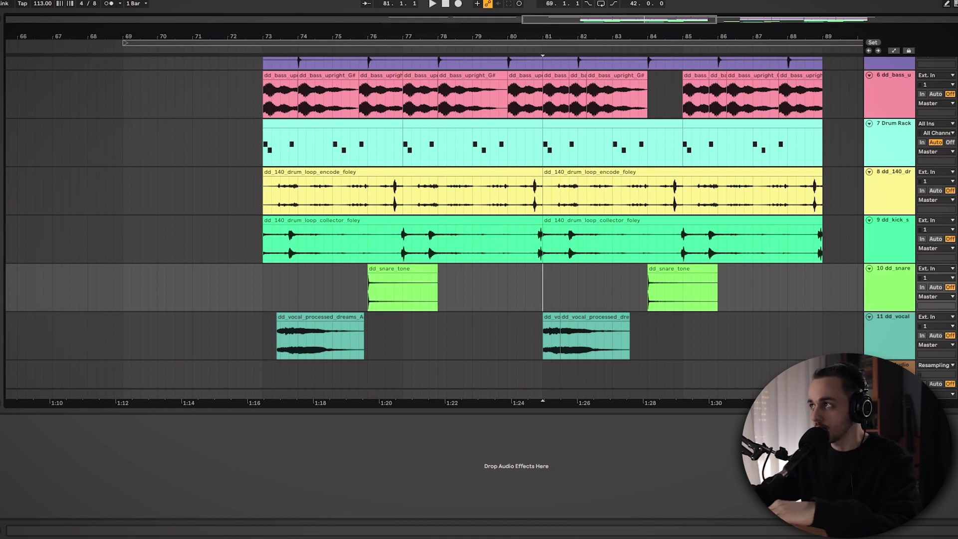
drag(891, 64, 881, 191)
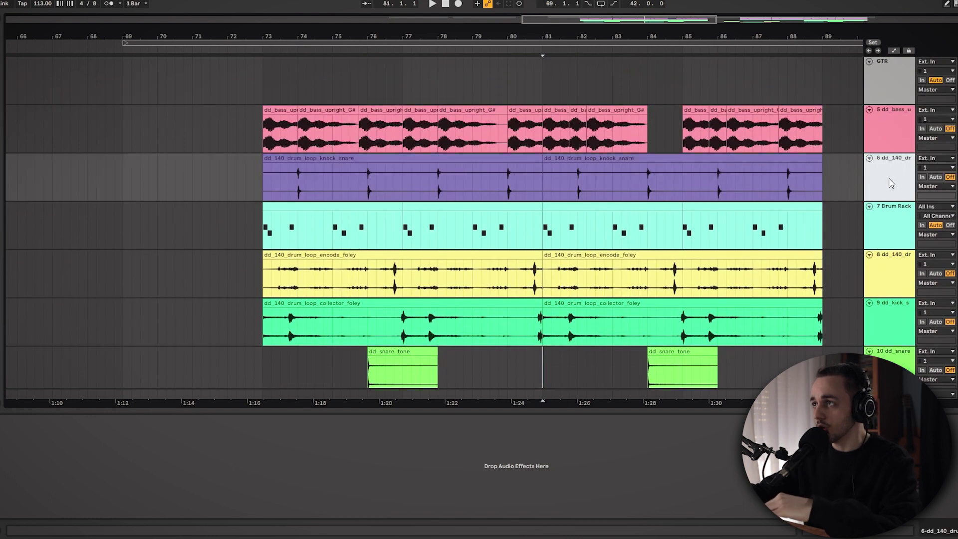
- Select the five drum tracks from knock_snare to dd_snare_tone and play the arrangement from bar 81
scroll(893, 183, down, 3)
click(893, 292)
key(space)
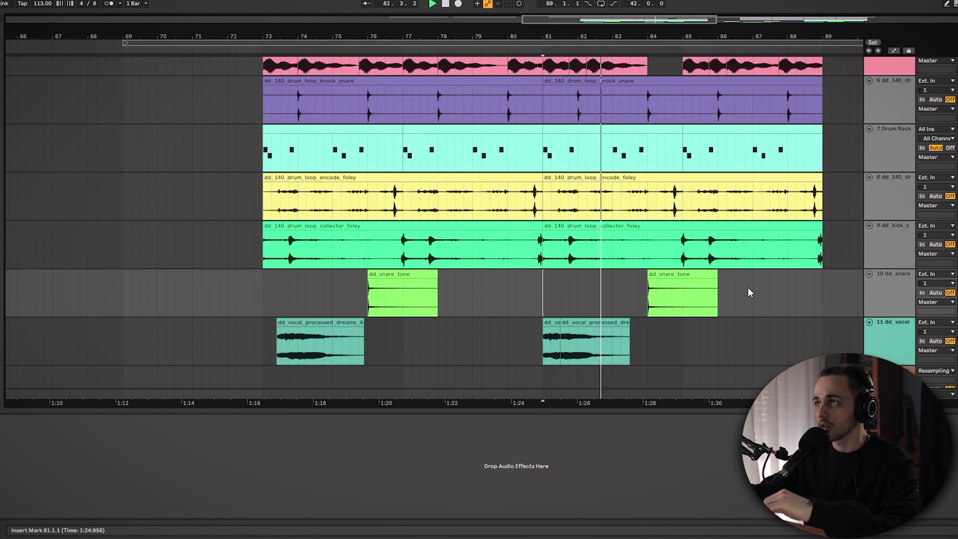